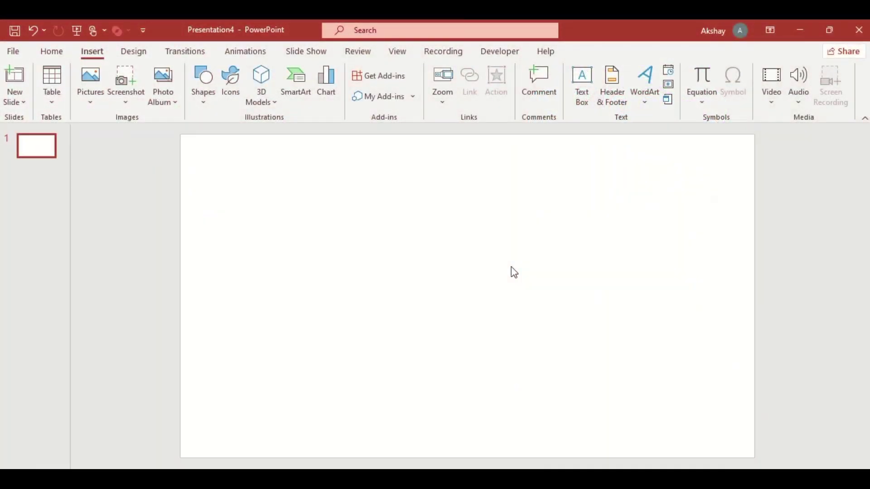
Set the slide background to a dark navy solid colour.
right_click(511, 268)
click(551, 394)
click(845, 293)
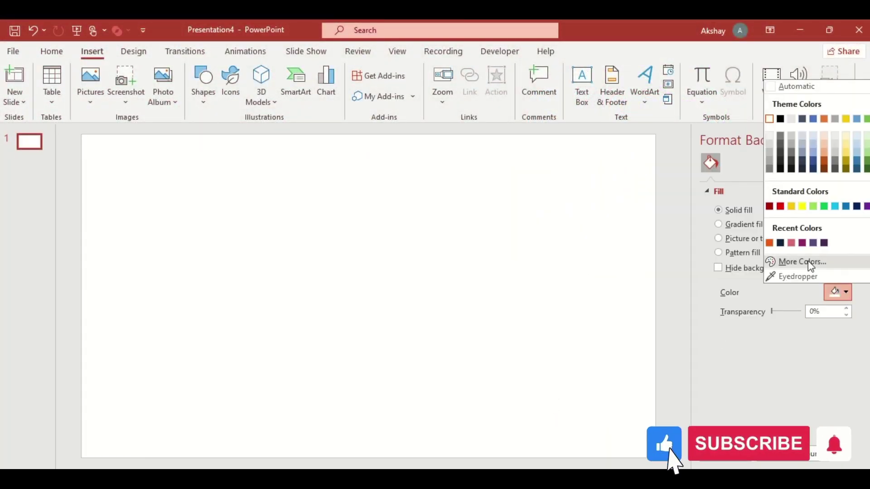
click(780, 243)
Draw a rounded square on the right side of the slide.
click(213, 109)
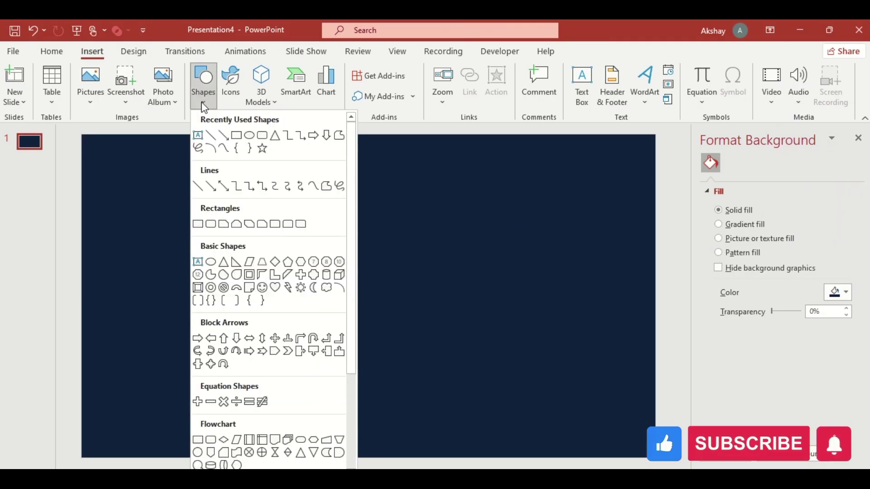
click(252, 136)
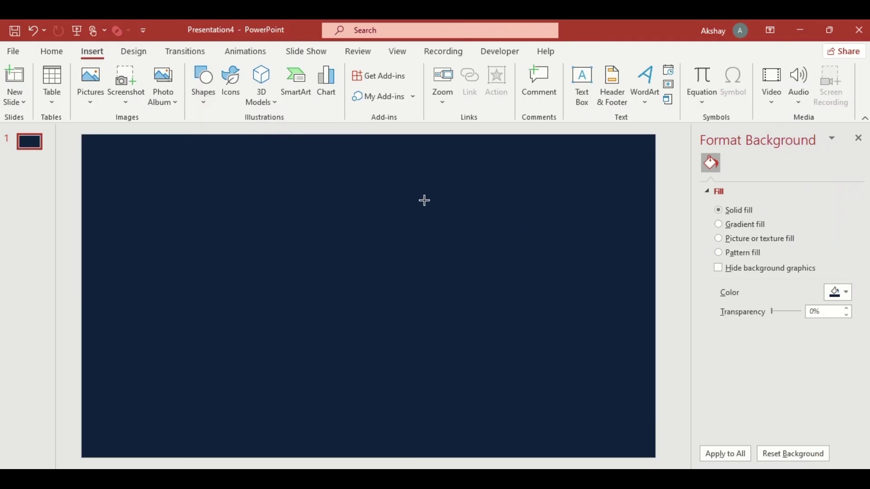
drag(424, 196, 630, 402)
click(722, 70)
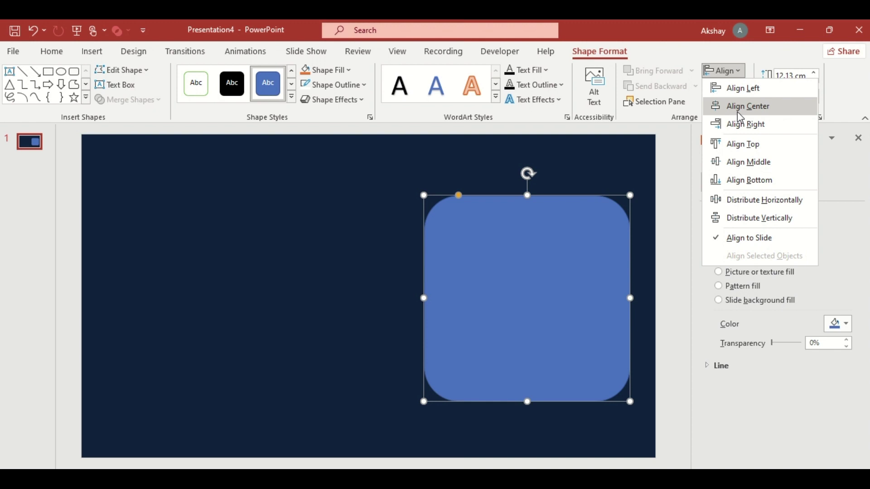
Centre the square vertically, nudge it left, and give it a gradient fill with a white first stop.
click(738, 166)
drag(579, 252, 550, 250)
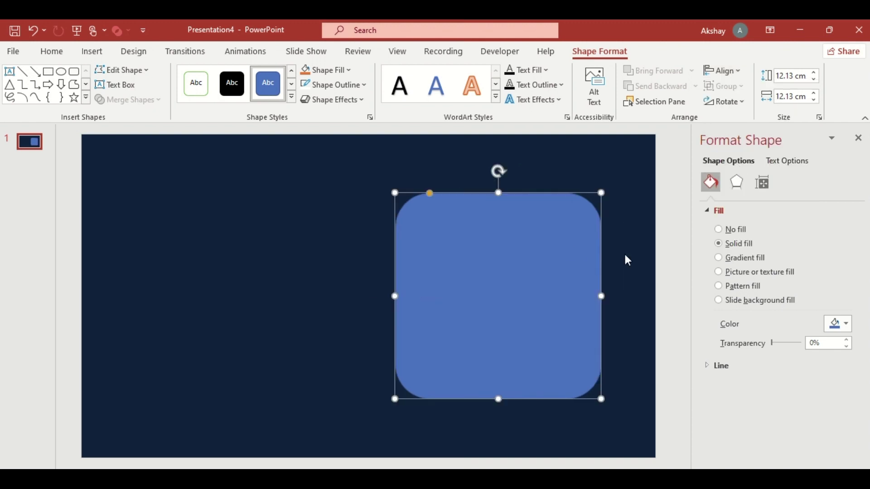
click(719, 258)
scroll(852, 276, down, 3)
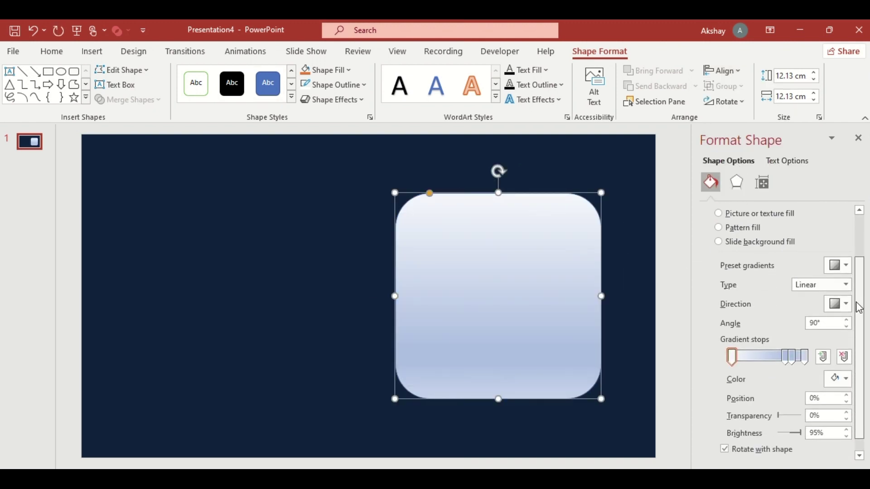
click(845, 376)
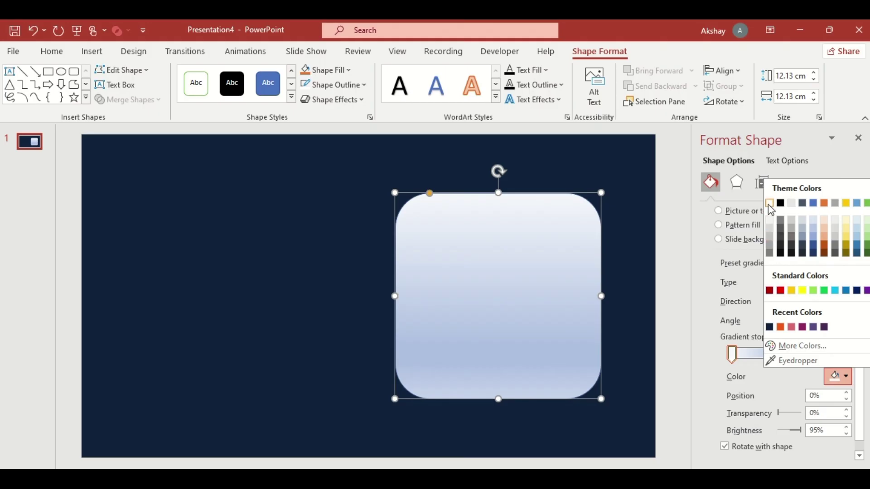
click(769, 203)
Fade the gradient from 100% transparent white to 20% transparent white, and remove the outline.
text(00)
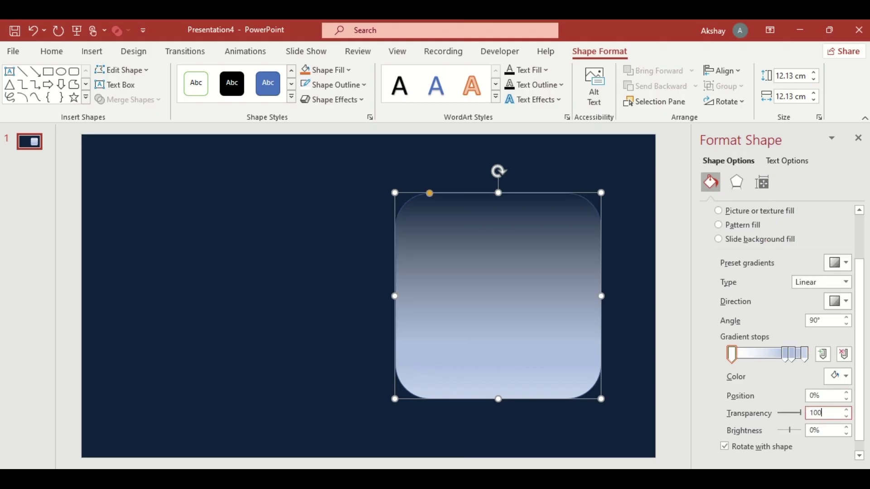
drag(784, 356, 806, 357)
click(843, 377)
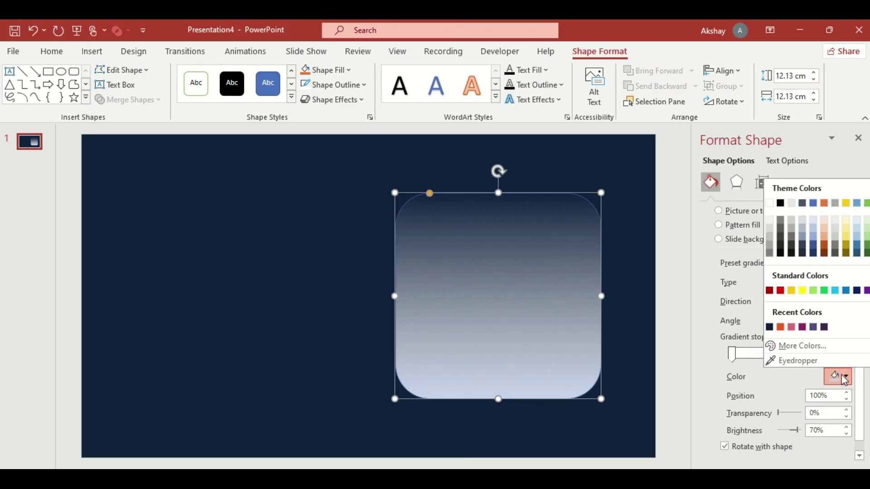
click(768, 204)
double_click(816, 413)
text(0)
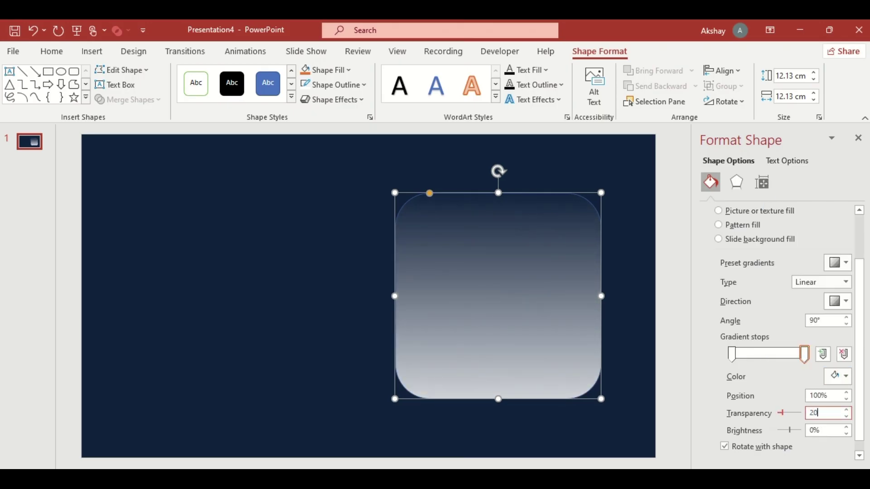
click(333, 85)
click(369, 262)
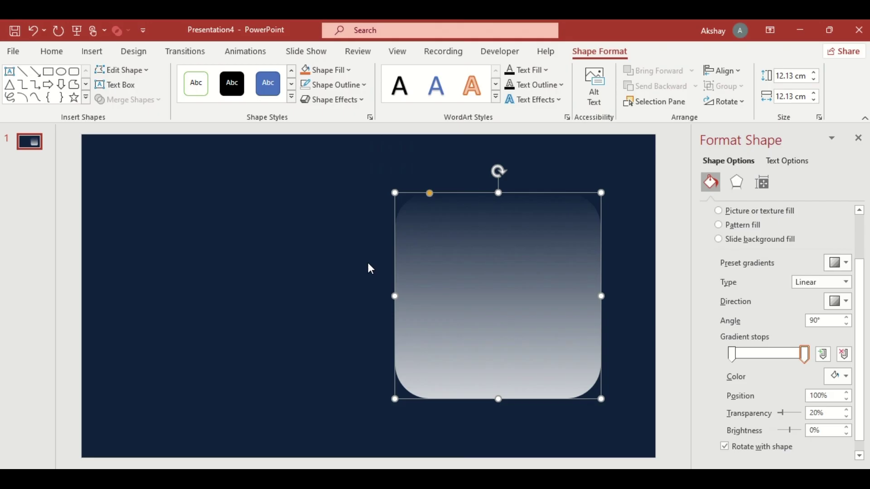
Duplicate the frosted square, give it a thin white outline, shrink to 10.24 cm, and centre vertically.
drag(462, 271, 461, 281)
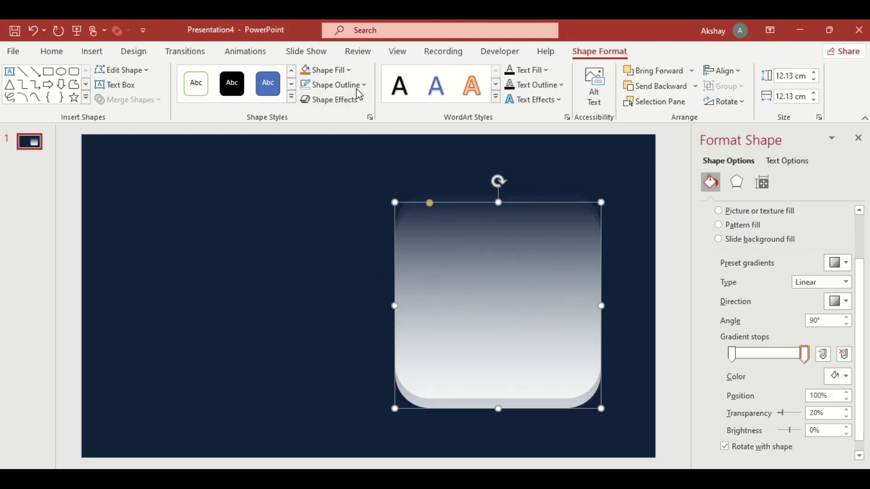
click(338, 85)
click(306, 117)
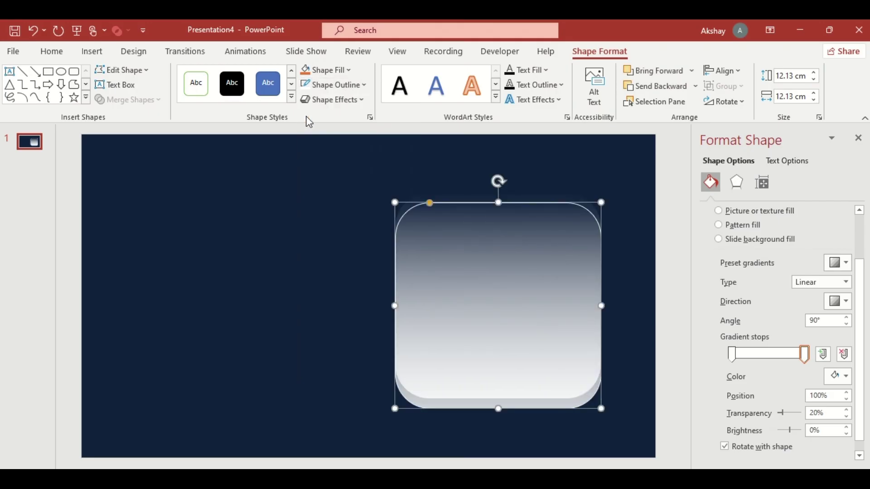
drag(591, 401, 576, 386)
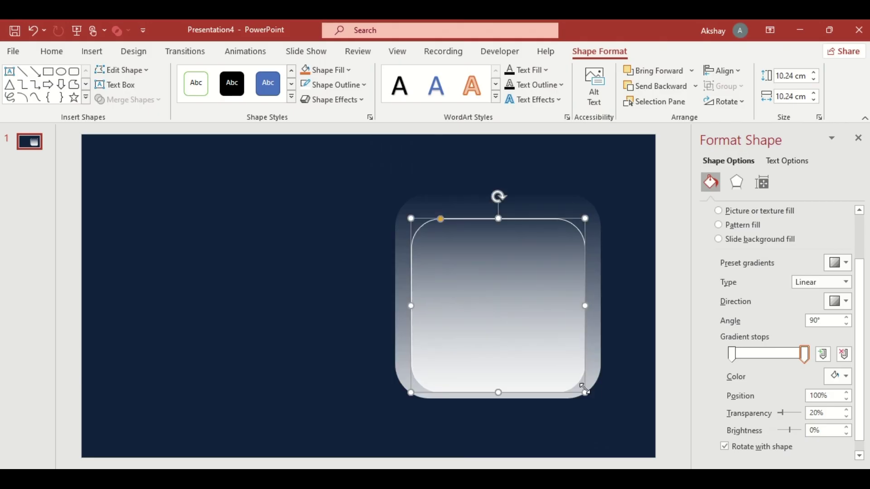
click(722, 70)
click(747, 163)
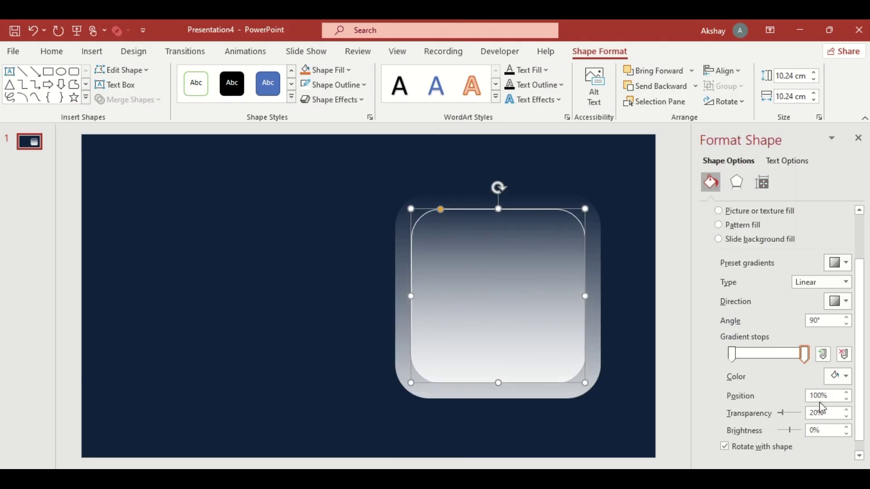
Set the inner square's gradient transparency to 100%, then duplicate slide 1 with a magenta background.
text(100)
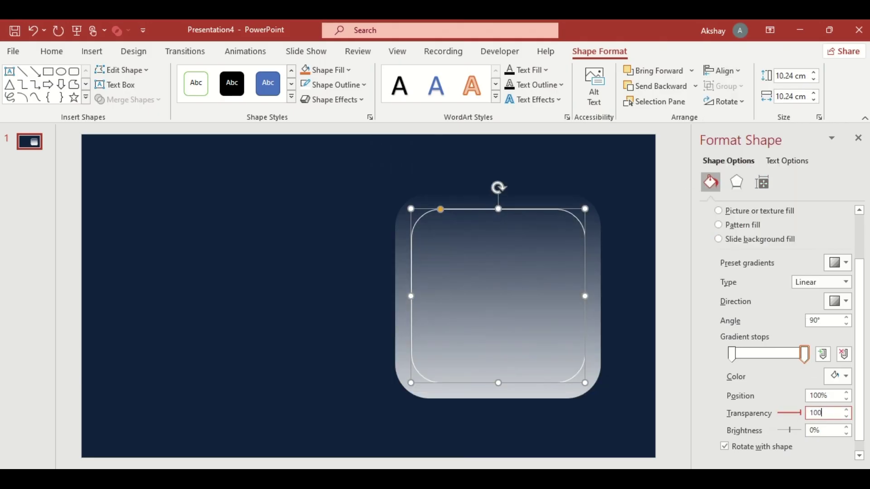
click(38, 148)
key(ctrl+d)
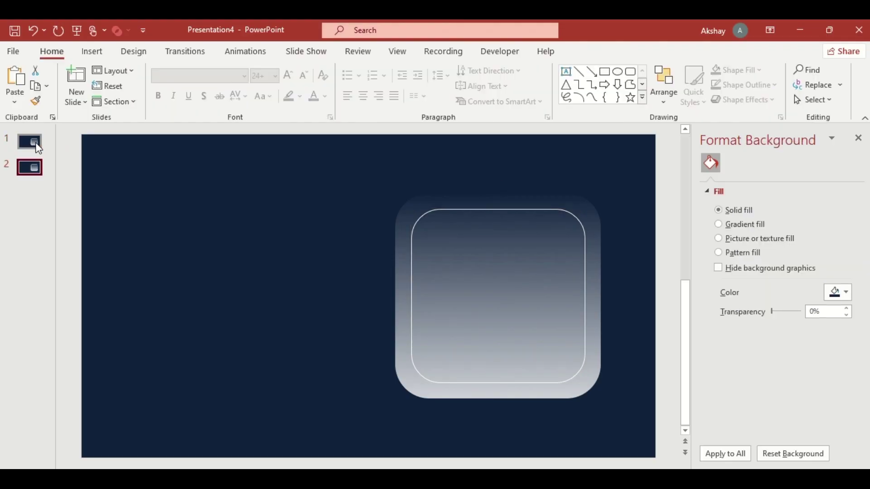
click(841, 294)
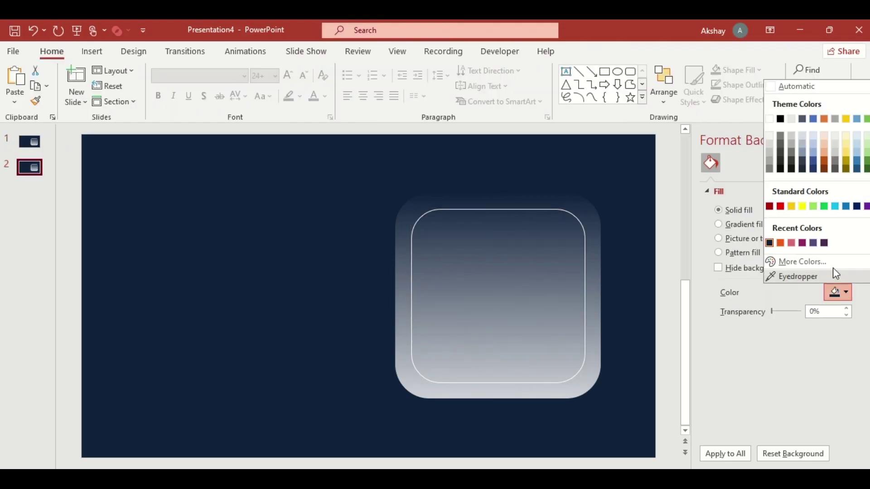
click(804, 244)
Add two more slide copies with dark purple and orange backgrounds.
key(ctrl+d)
click(841, 294)
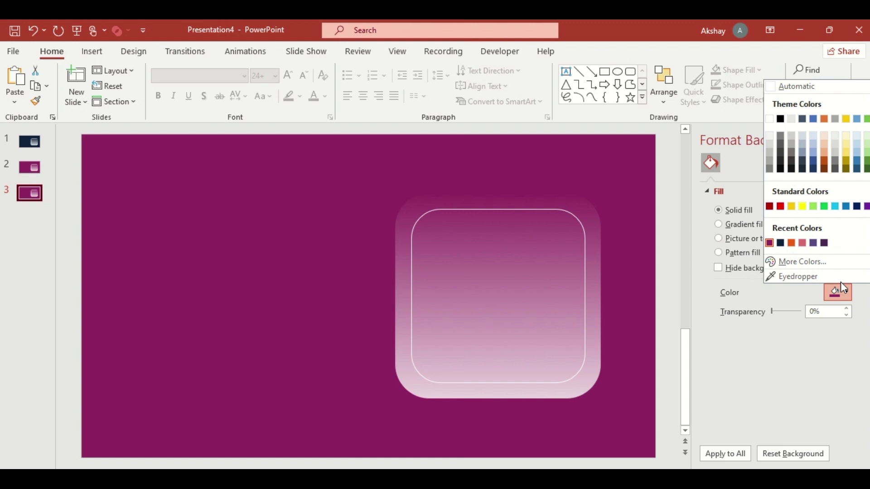
click(782, 243)
key(ctrl+d)
click(841, 293)
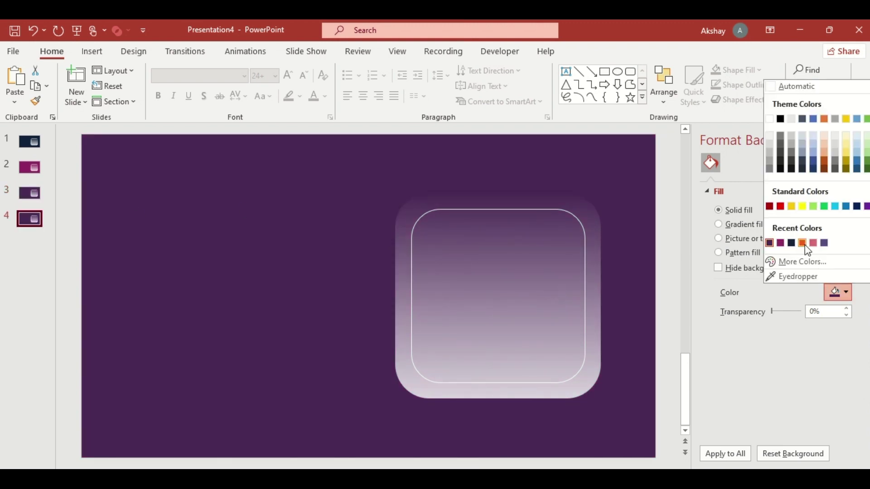
click(806, 243)
Insert the Toad picture over the orange slide's frosted card and crop it flush with the card's bottom.
click(858, 139)
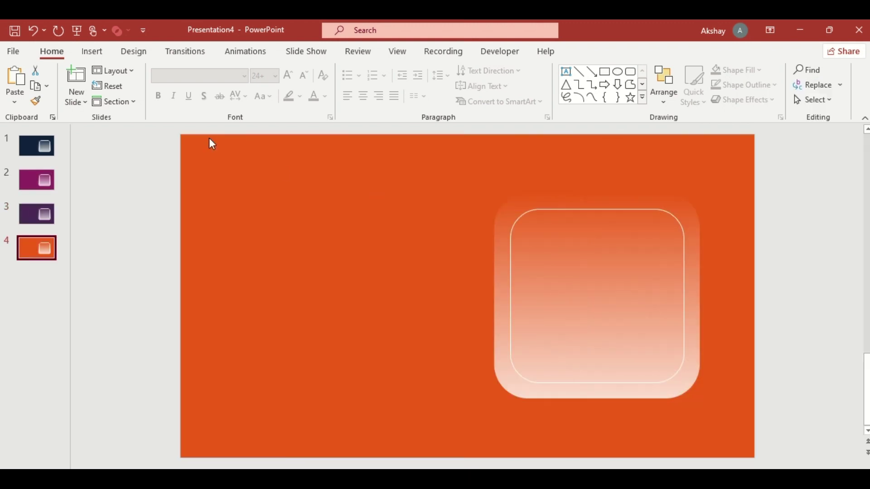
click(93, 54)
click(95, 100)
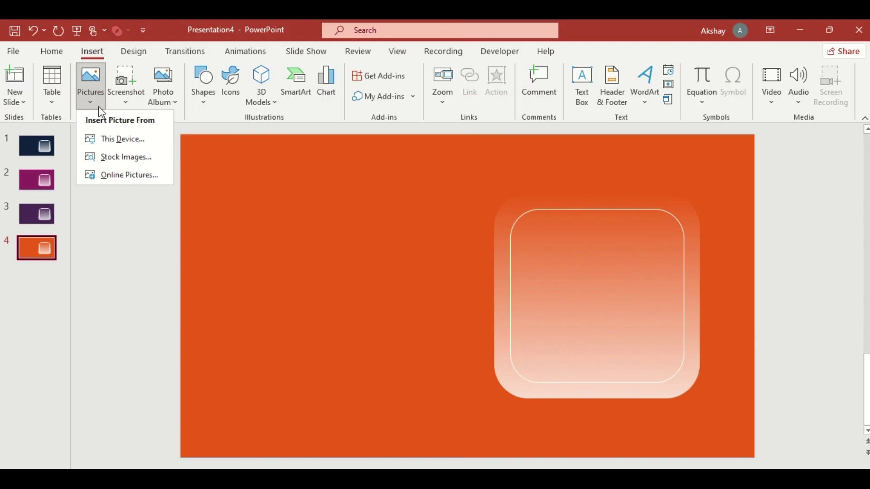
click(121, 140)
drag(447, 311, 574, 321)
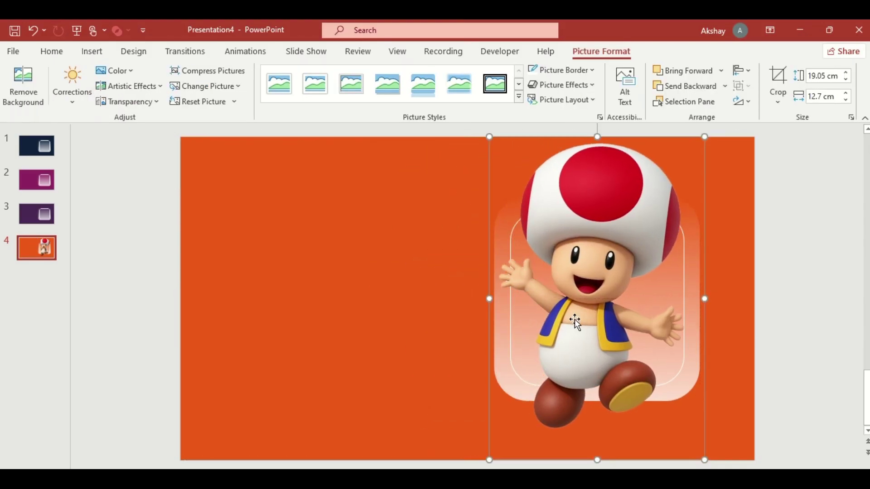
click(778, 79)
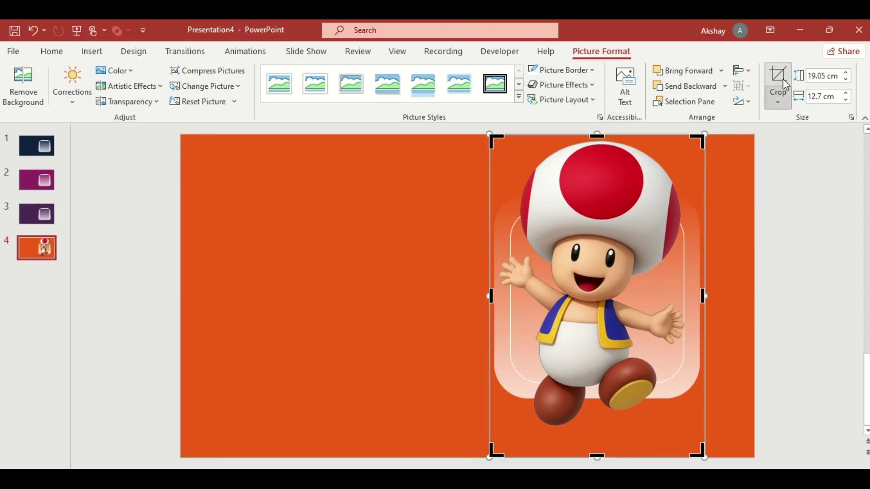
drag(601, 452, 591, 399)
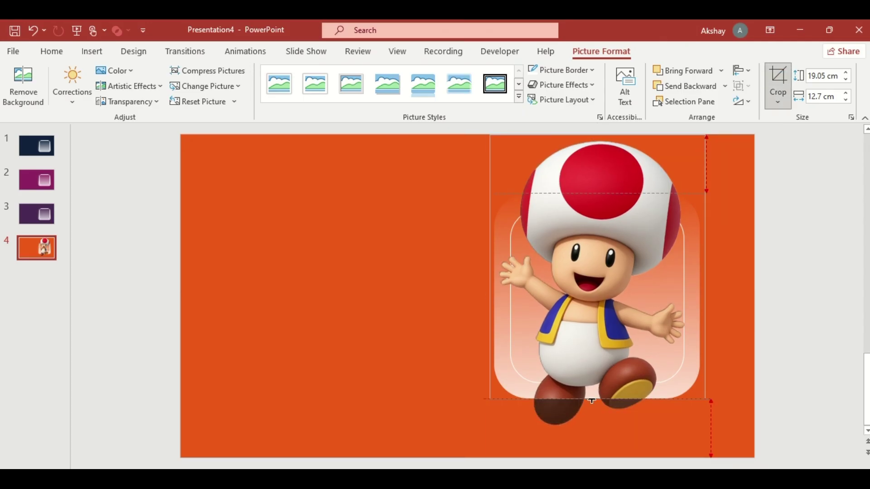
click(452, 370)
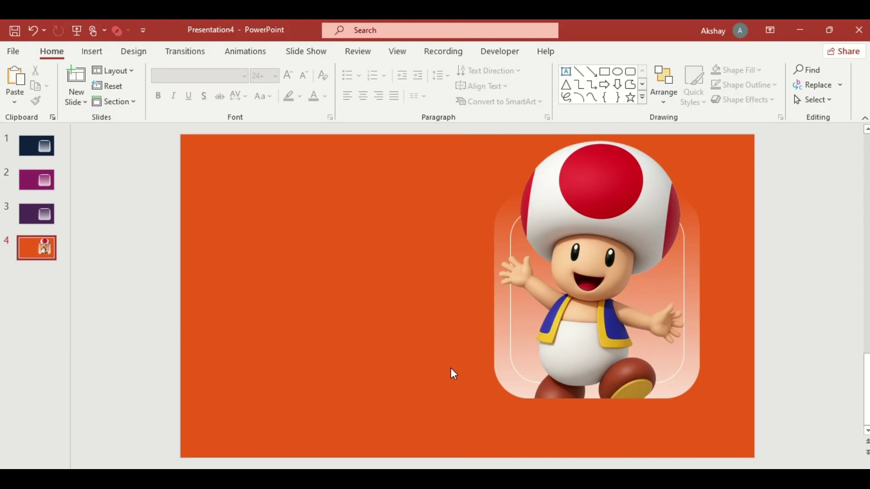
Group slide 4's Toad and card, and paste a shrunken copy above slide 3's top edge.
key(ctrl+a)
key(ctrl+g)
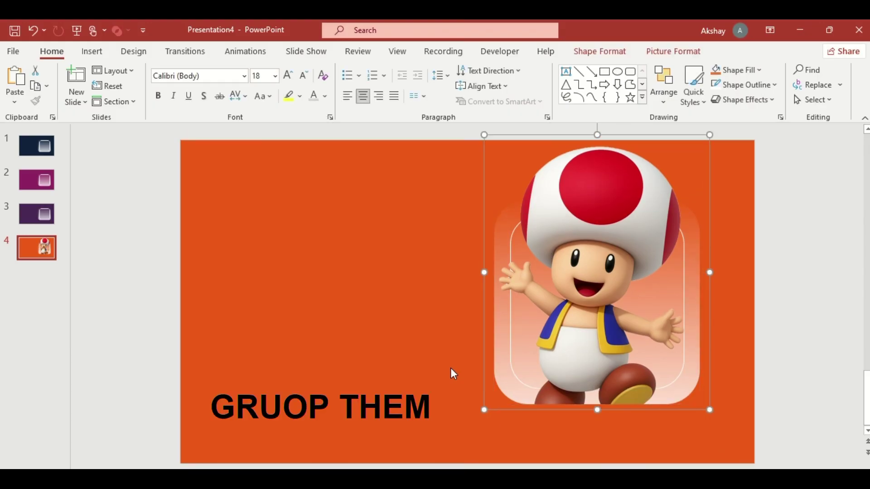
click(35, 225)
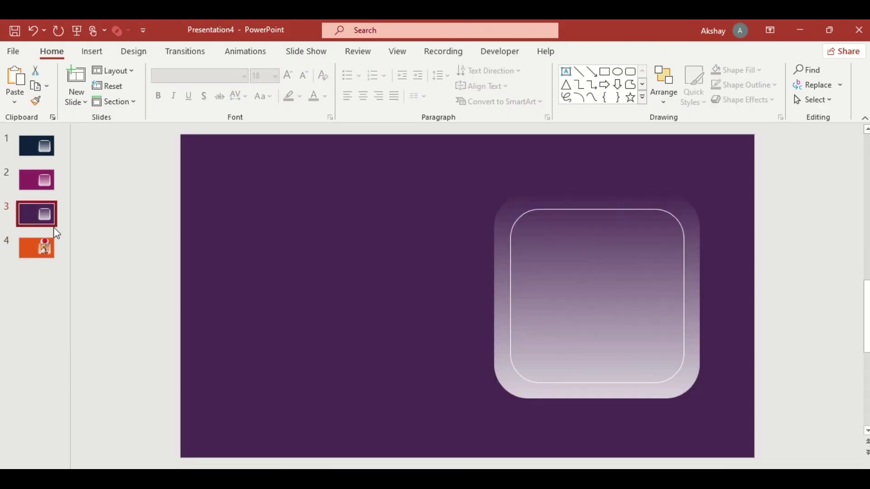
key(ctrl+v)
drag(482, 410, 616, 254)
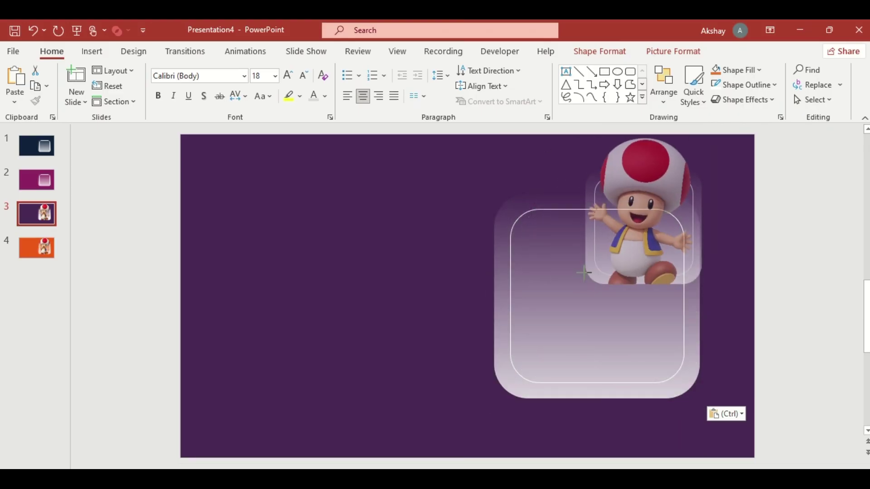
drag(691, 256, 681, 130)
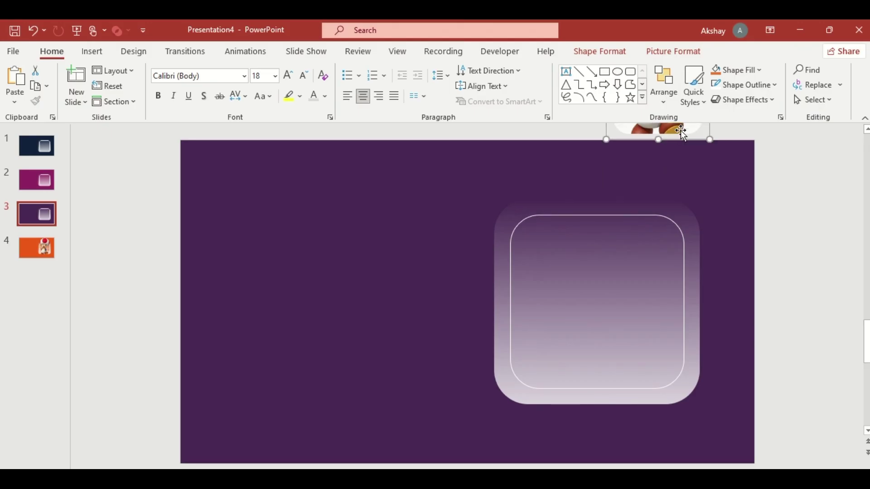
Insert the Yoshi picture over slide 3's frosted frame and crop its bottom to the frame's edge.
click(93, 52)
click(93, 90)
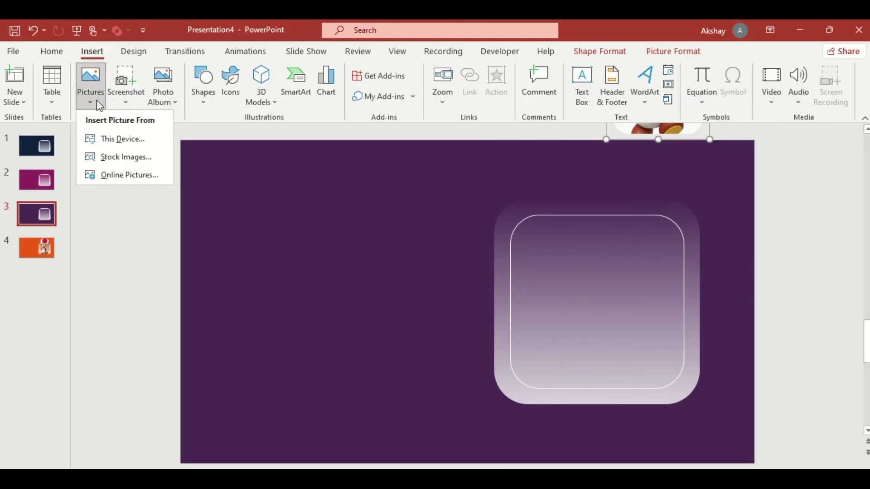
click(119, 138)
drag(446, 327, 571, 327)
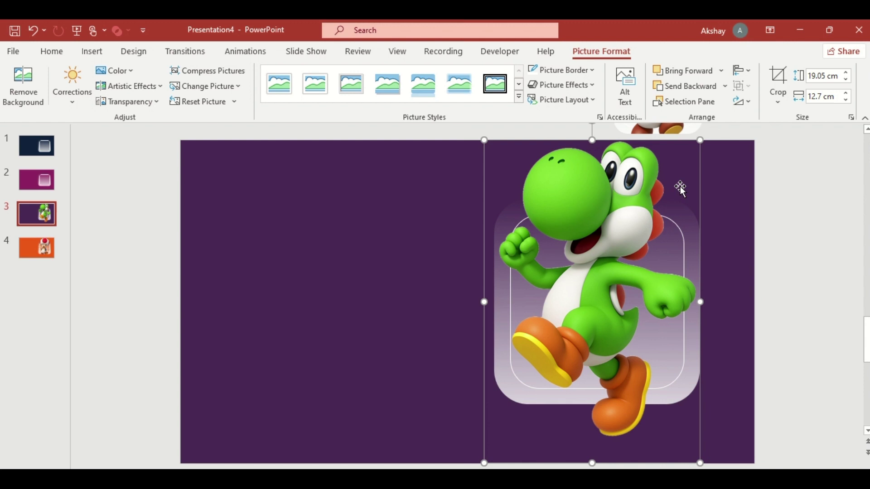
click(778, 81)
drag(591, 462, 592, 403)
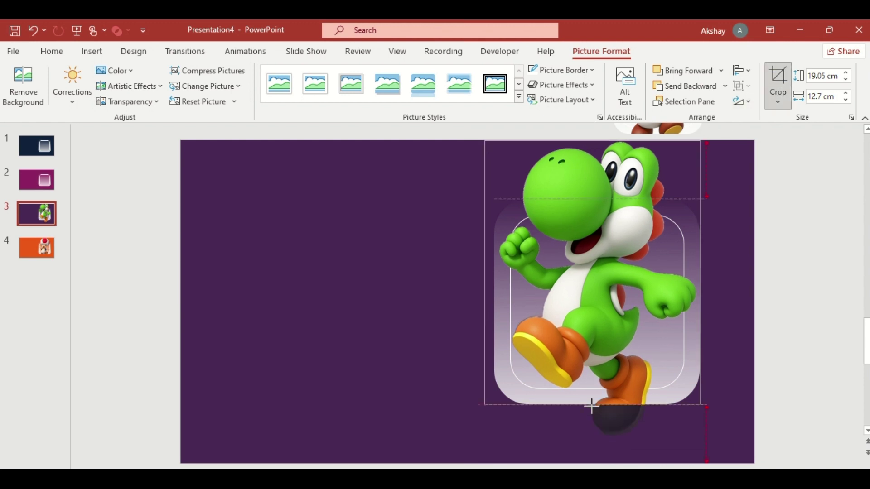
click(460, 377)
Group Yoshi with the frame and paste a shrunken copy above slide 2's top edge.
key(ctrl+a)
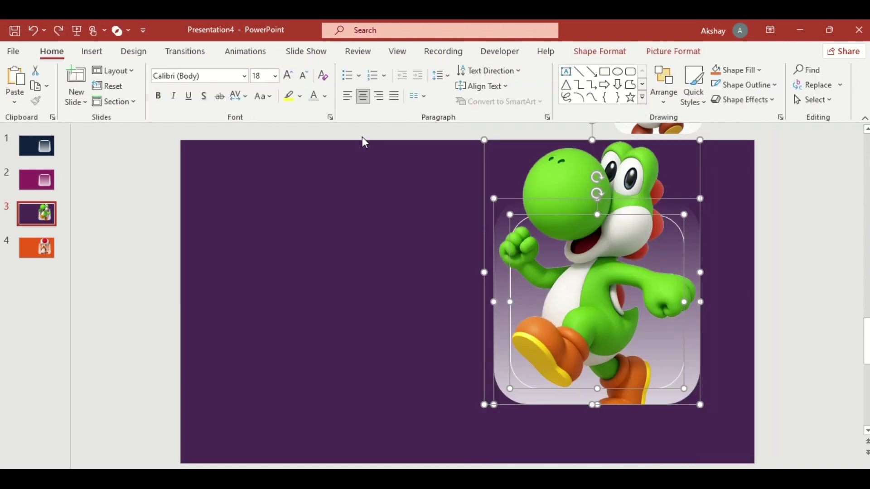
key(ctrl+g)
right_click(478, 297)
key(Escape)
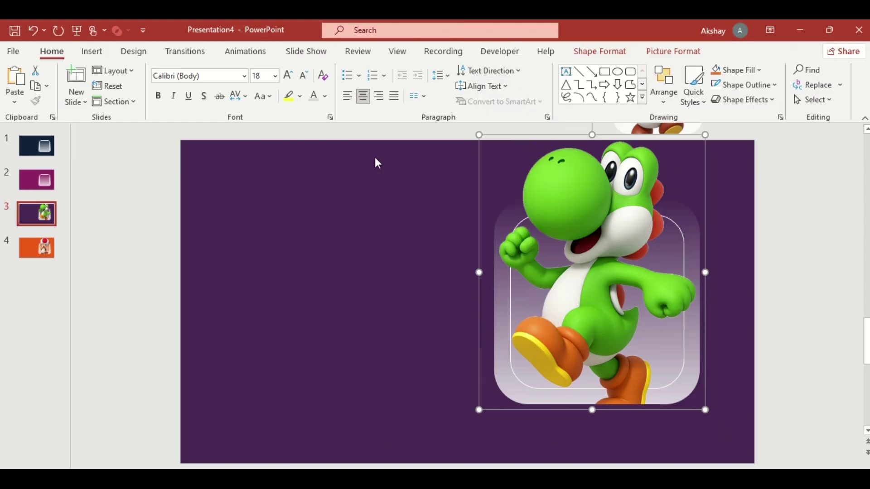
click(36, 181)
key(ctrl+v)
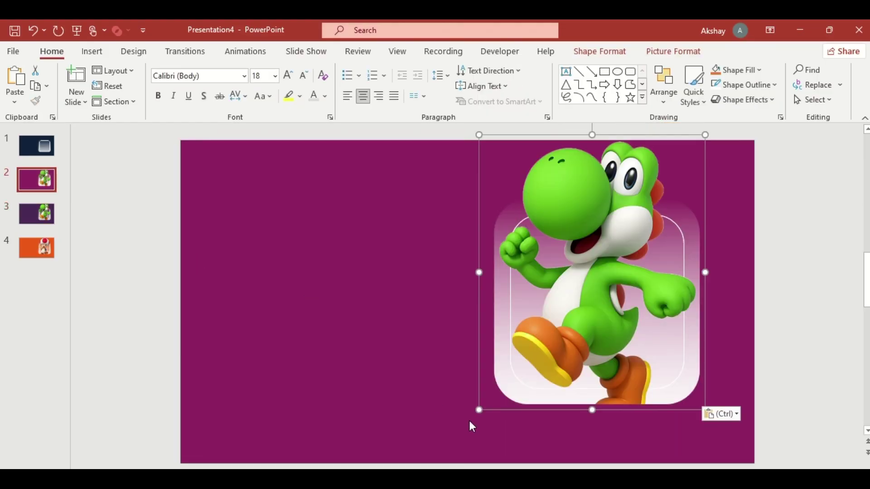
mouse_move(478, 411)
mouse_down()
mouse_move(585, 287)
mouse_move(599, 126)
mouse_up()
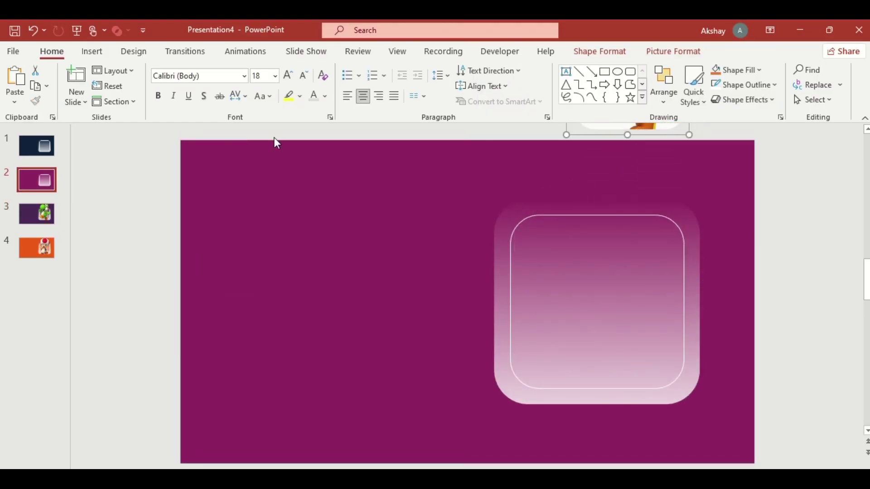
Insert the Luigi picture over slide 2's frosted frame and crop its bottom to the frame's edge.
click(92, 51)
click(90, 92)
click(112, 139)
drag(361, 347, 489, 353)
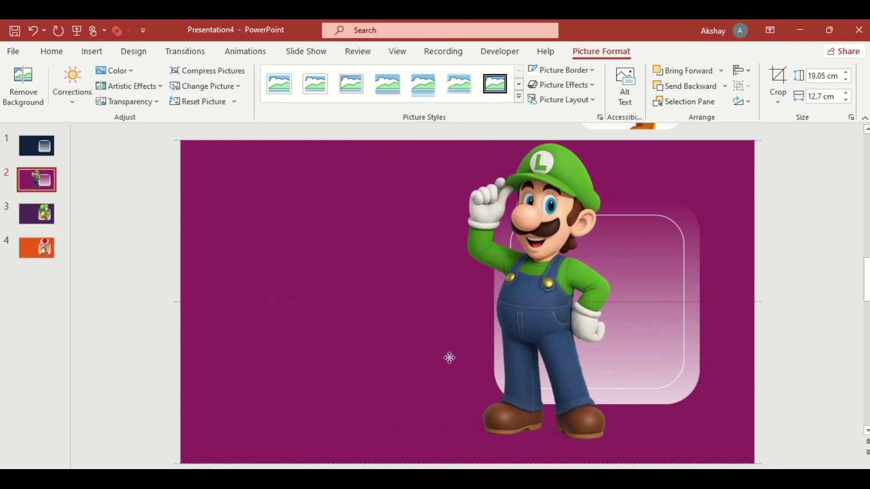
click(774, 76)
drag(489, 463, 483, 403)
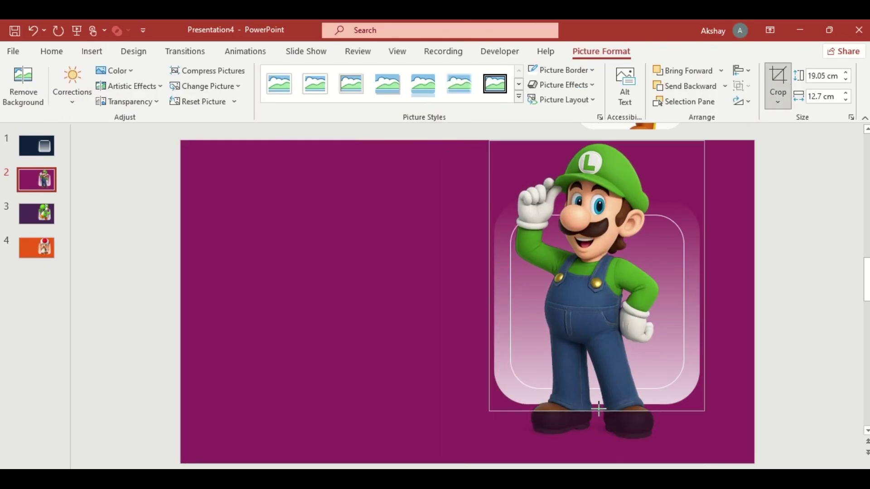
click(726, 459)
Copy Luigi and paste a shrunken copy above slide 1's top edge.
drag(726, 460, 378, 161)
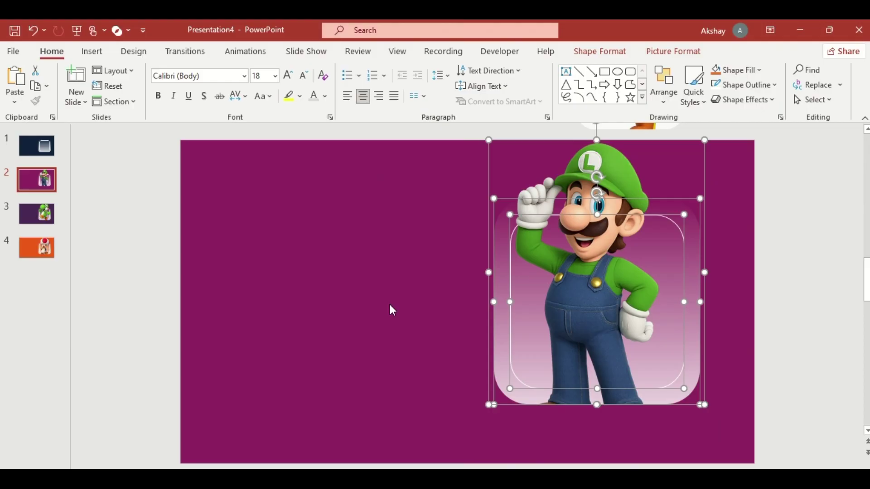
right_click(477, 360)
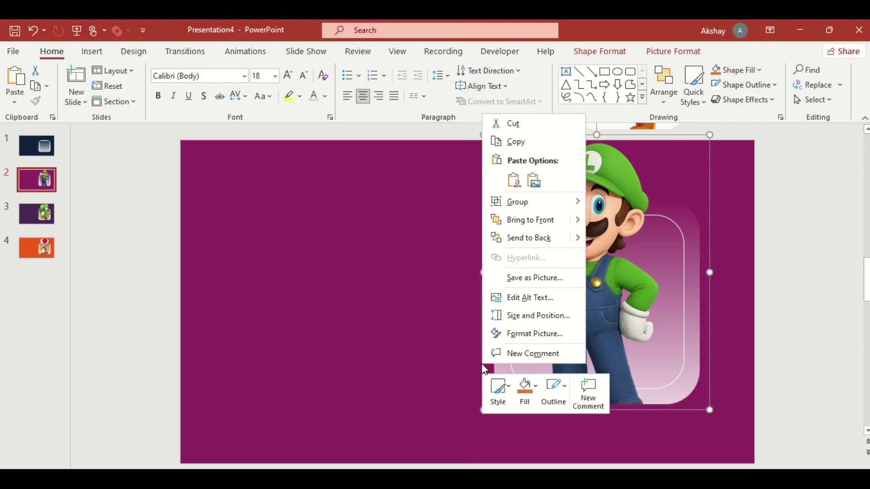
click(517, 143)
scroll(113, 200, up, 3)
key(ctrl+v)
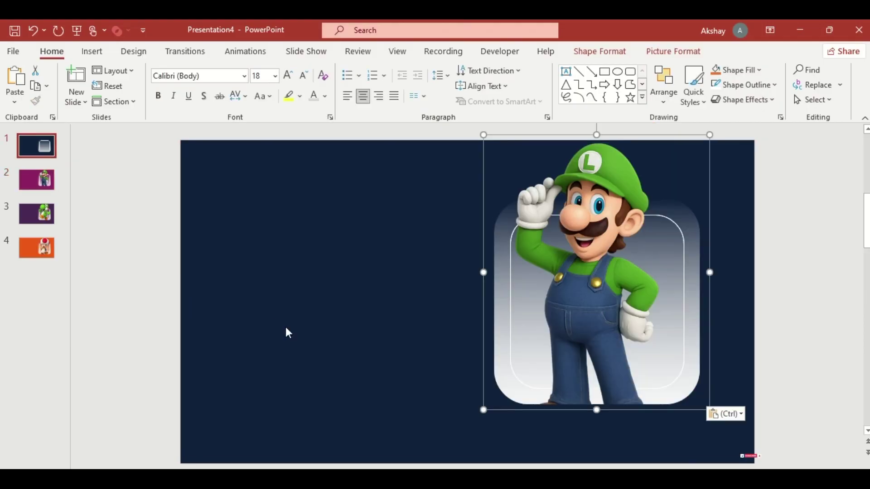
mouse_move(481, 410)
mouse_down()
mouse_move(599, 268)
mouse_move(631, 127)
mouse_up()
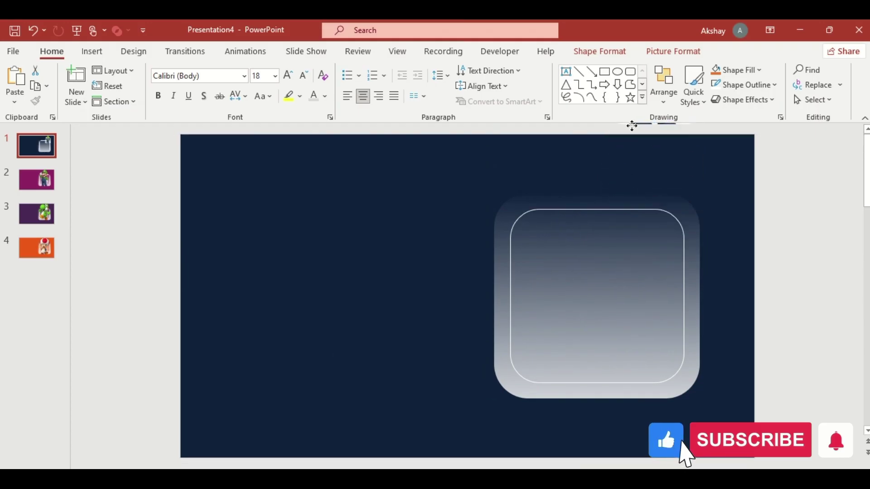
Insert the Mario picture over slide 1's frosted frame and crop its bottom to the frame's edge.
click(92, 51)
click(93, 102)
click(122, 145)
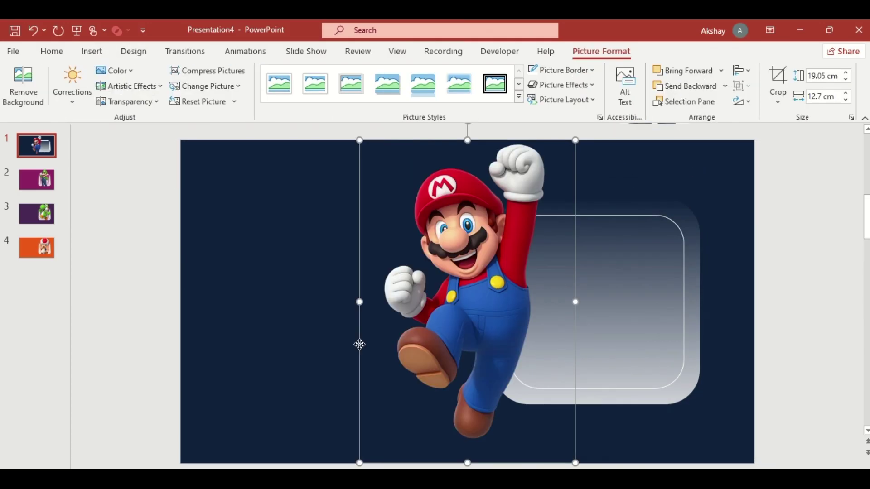
drag(362, 345, 488, 345)
click(778, 84)
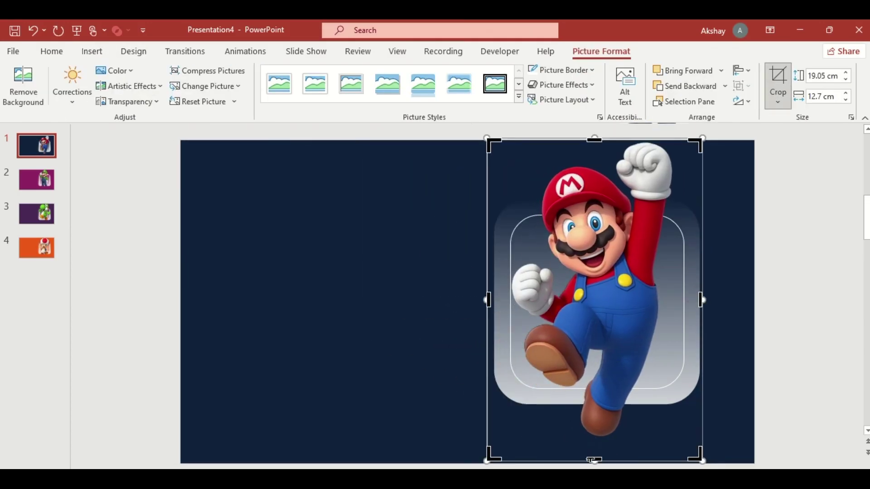
drag(594, 461, 593, 404)
click(638, 436)
Select and copy the cropped Mario picture.
drag(728, 439, 347, 136)
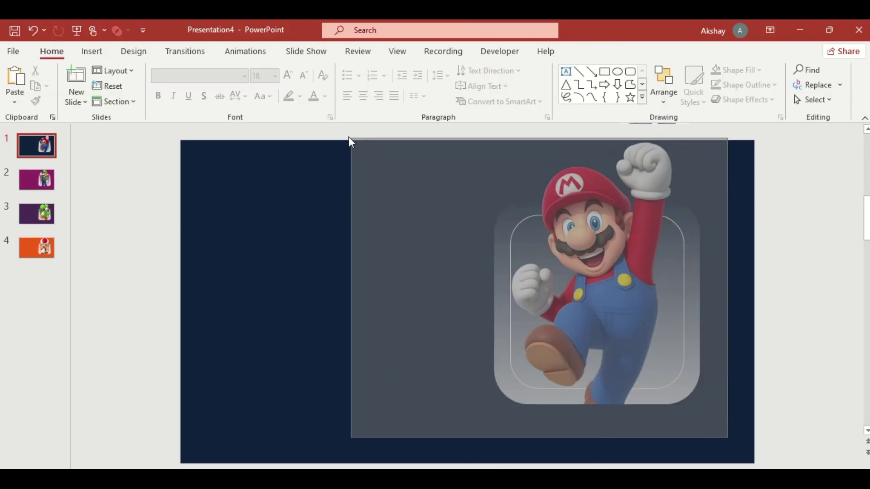
right_click(480, 328)
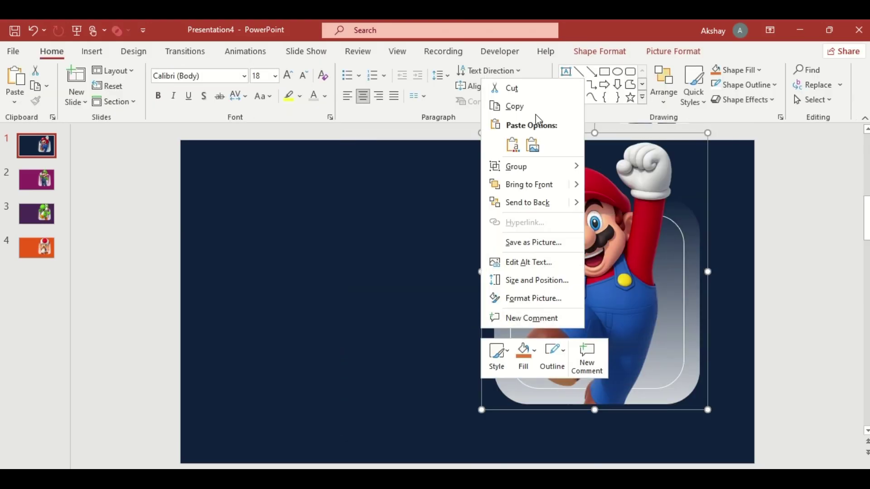
click(536, 108)
scroll(225, 276, down, 1)
Park small copies of Mario off slide 2 and Luigi off slide 3's bottom-right corners.
key(ctrl+v)
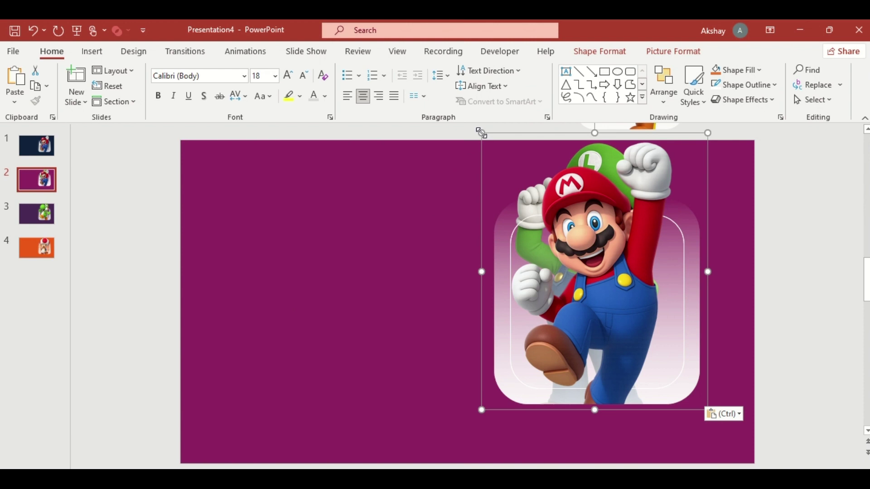
drag(482, 132, 686, 392)
click(685, 391)
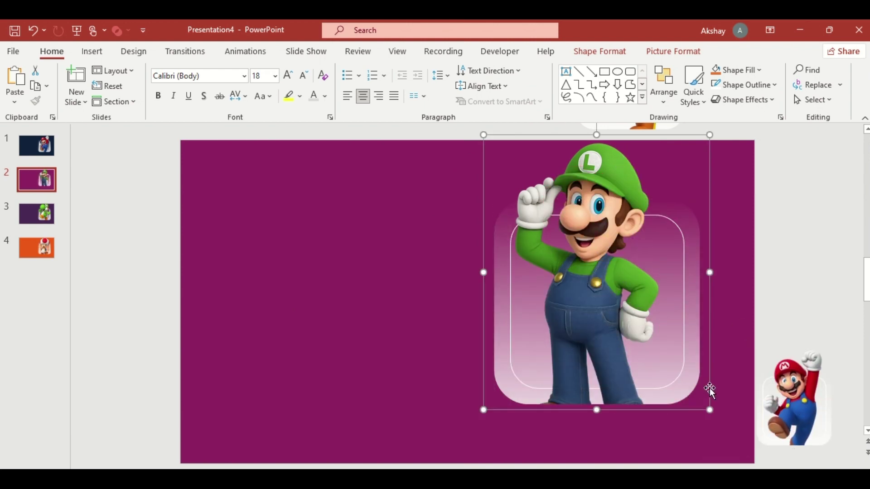
right_click(710, 389)
click(748, 165)
click(39, 216)
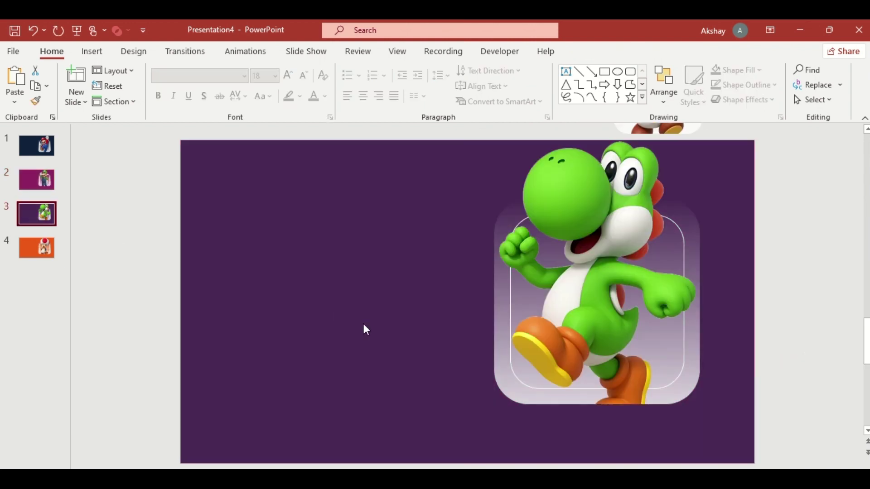
key(ctrl+v)
mouse_move(484, 135)
mouse_down()
mouse_move(609, 289)
mouse_move(790, 352)
mouse_up()
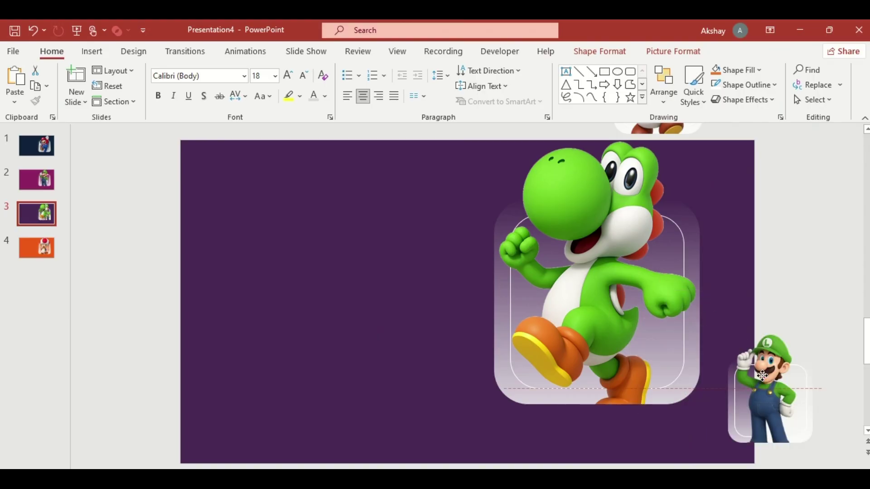
Copy Yoshi and park a small copy off slide 4's bottom-right corner.
click(699, 376)
right_click(703, 375)
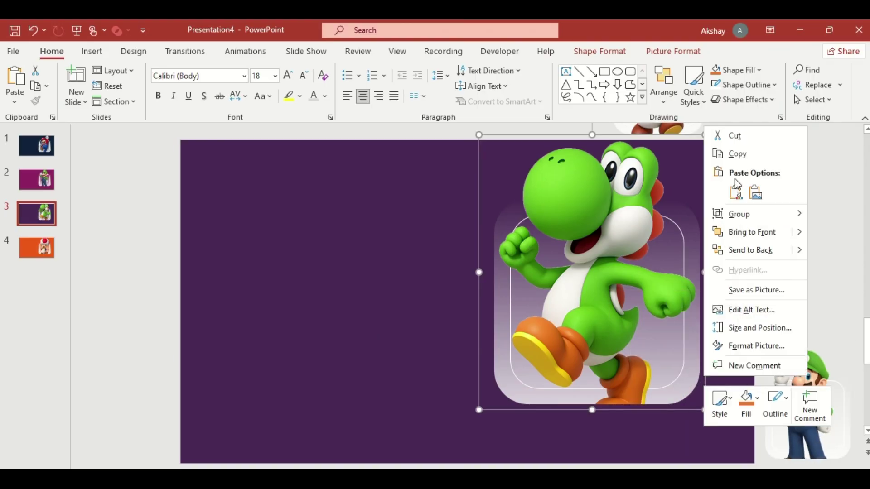
click(742, 159)
click(37, 248)
key(ctrl+v)
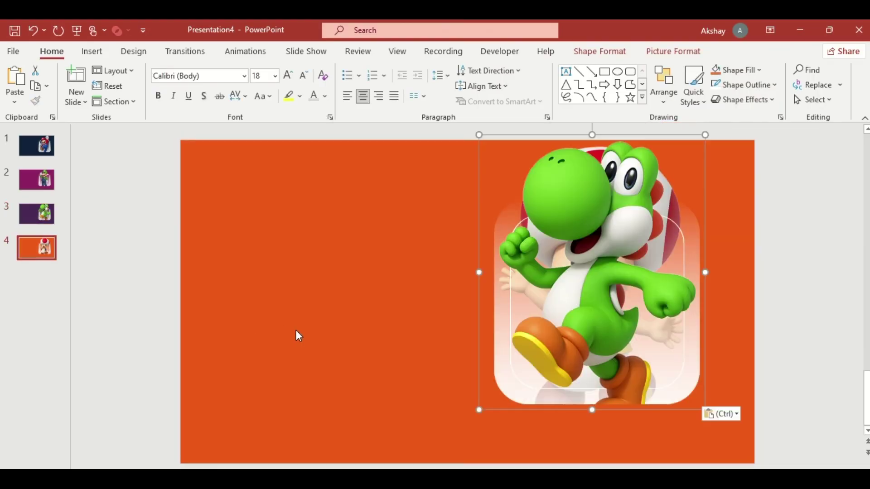
mouse_move(477, 134)
mouse_down()
mouse_move(630, 297)
mouse_move(805, 411)
mouse_up()
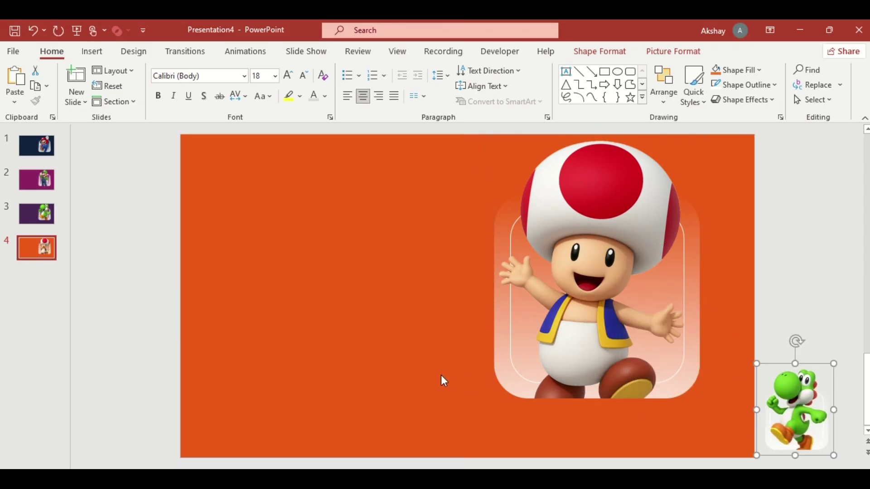
Paste the Toad, Yoshi, Luigi and Mario text sets onto slides 4, 3, 2 and 1.
key(ctrl+v)
click(48, 220)
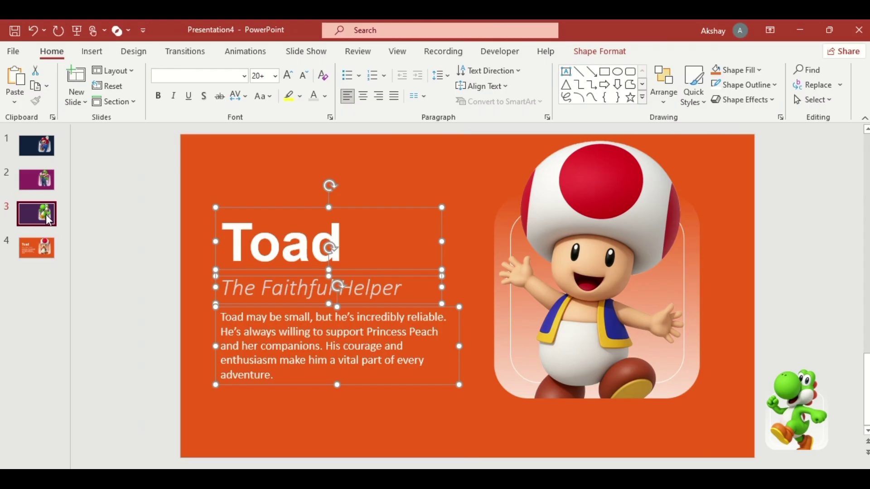
key(ctrl+v)
click(36, 180)
key(ctrl+v)
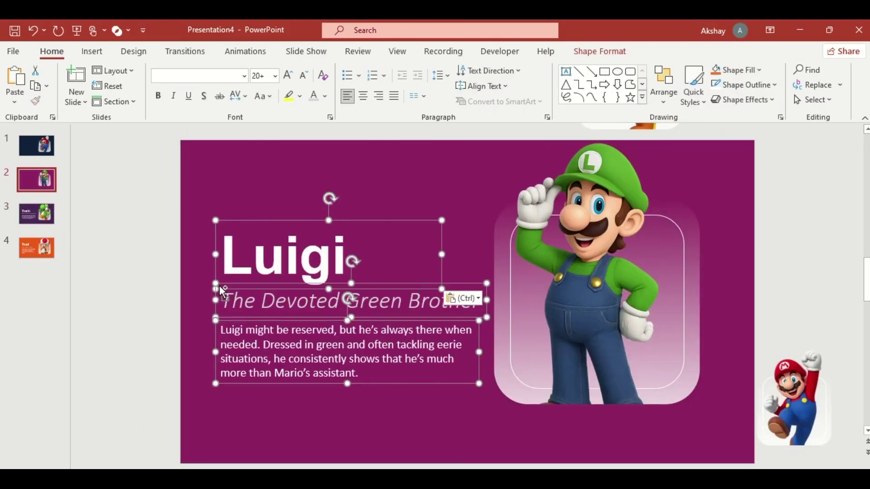
click(45, 152)
key(ctrl+v)
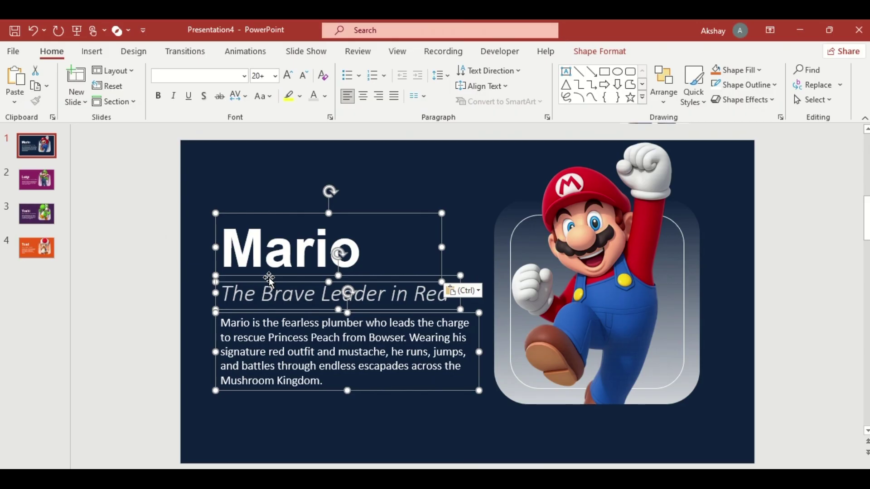
click(37, 180)
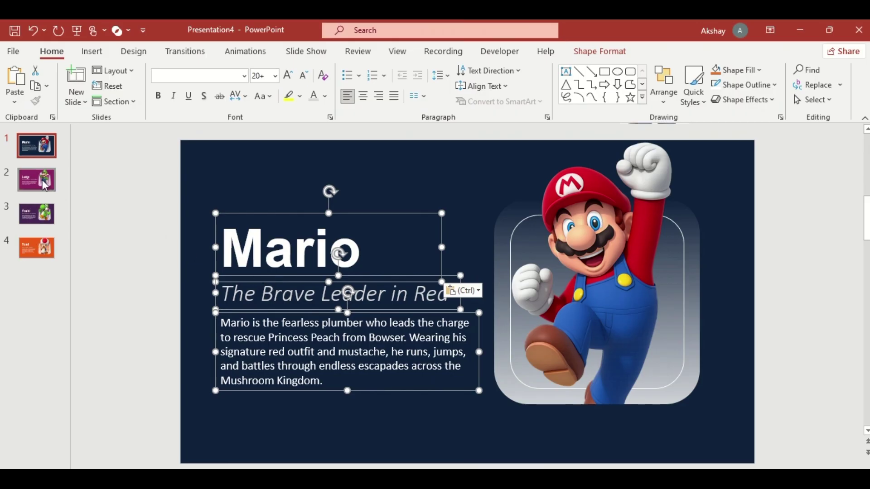
Apply a 1.5-second Morph transition to slides 2–4, then return to slide 1.
shift+click(36, 213)
shift+click(36, 247)
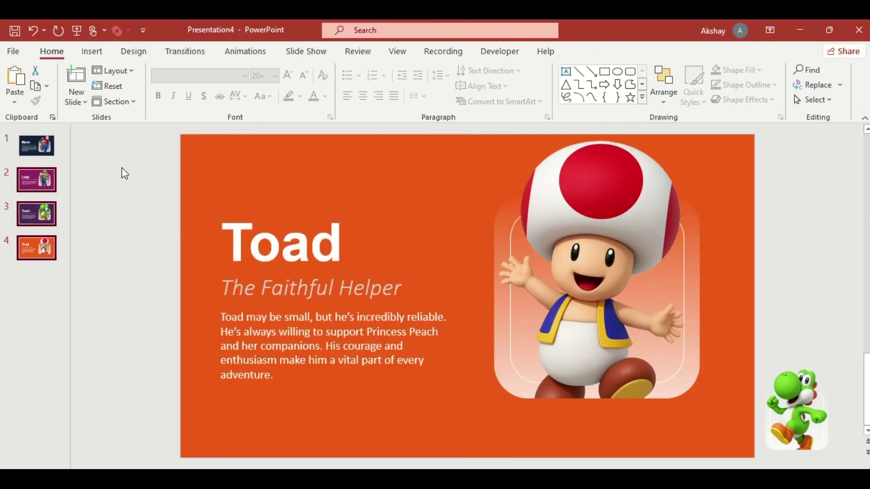
click(185, 51)
click(122, 82)
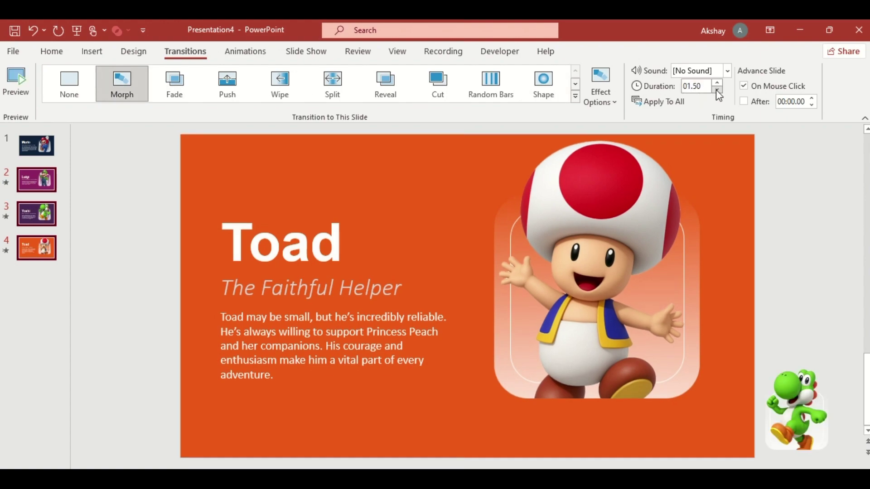
click(45, 149)
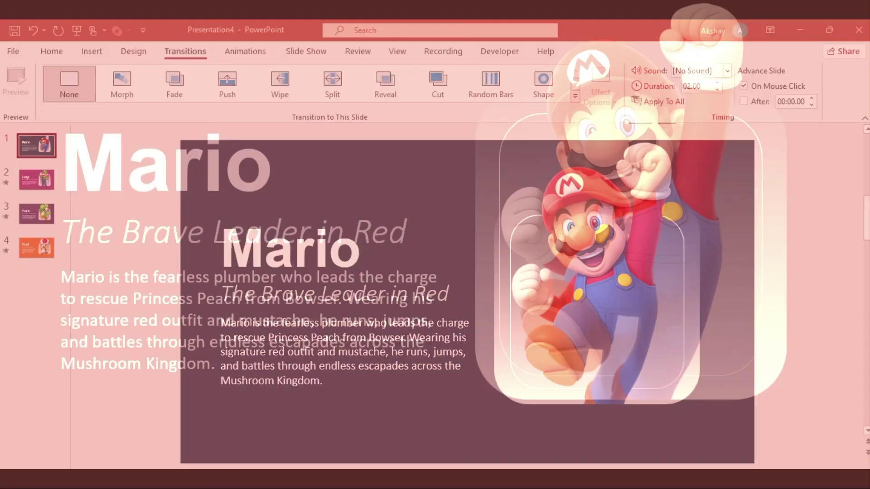